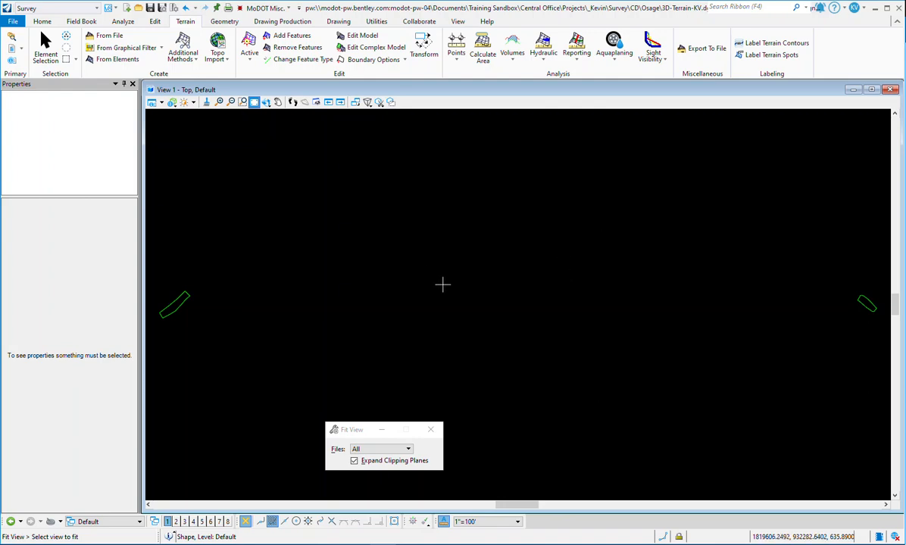
Step: Review the attached reference files, widening the file name column to read the full path of the survey file
scroll(609, 241, down, 1)
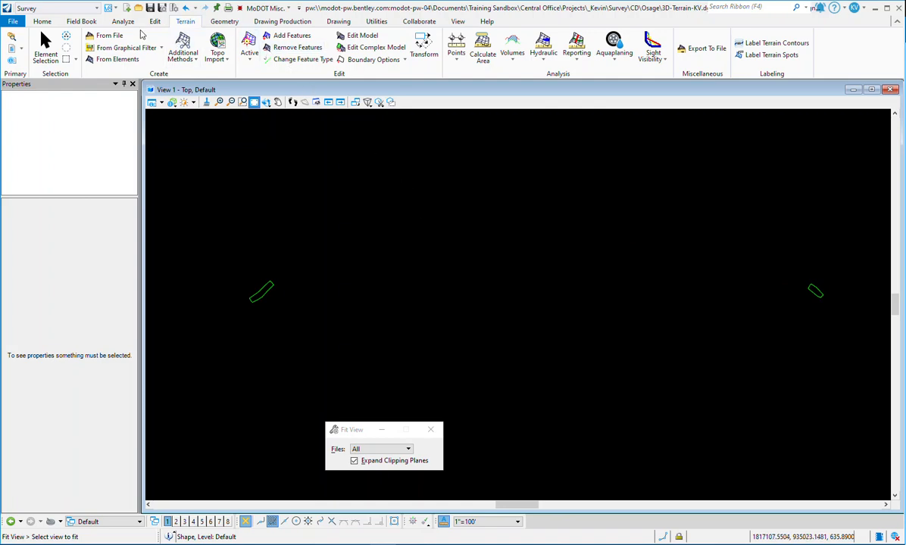
click(42, 21)
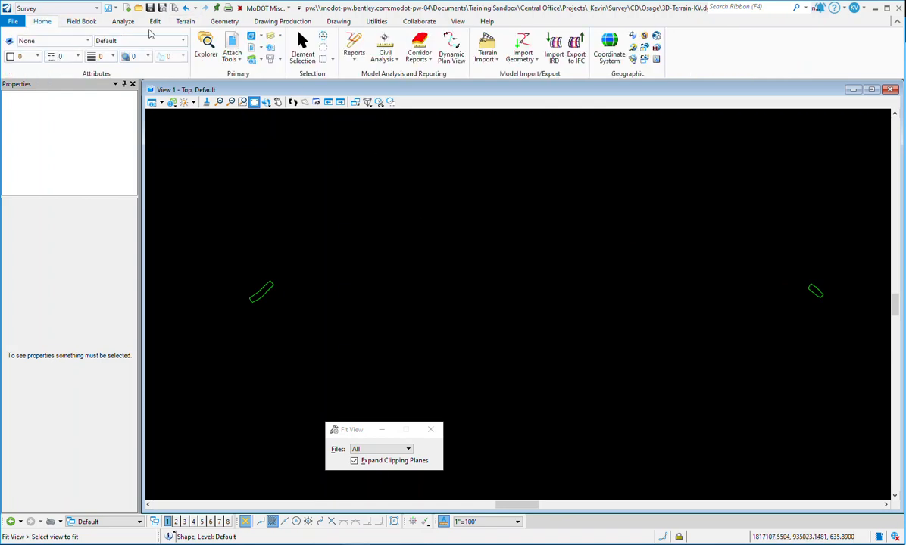
click(232, 41)
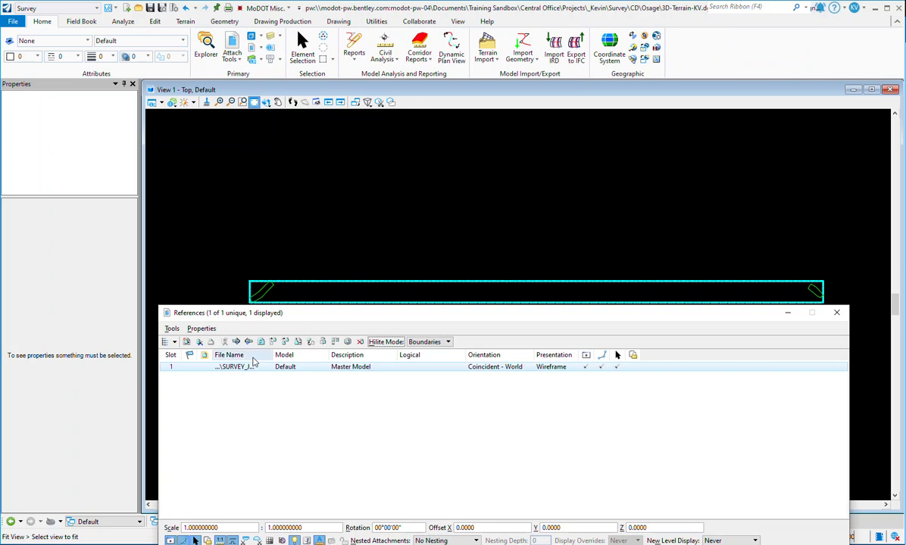
drag(272, 356, 372, 369)
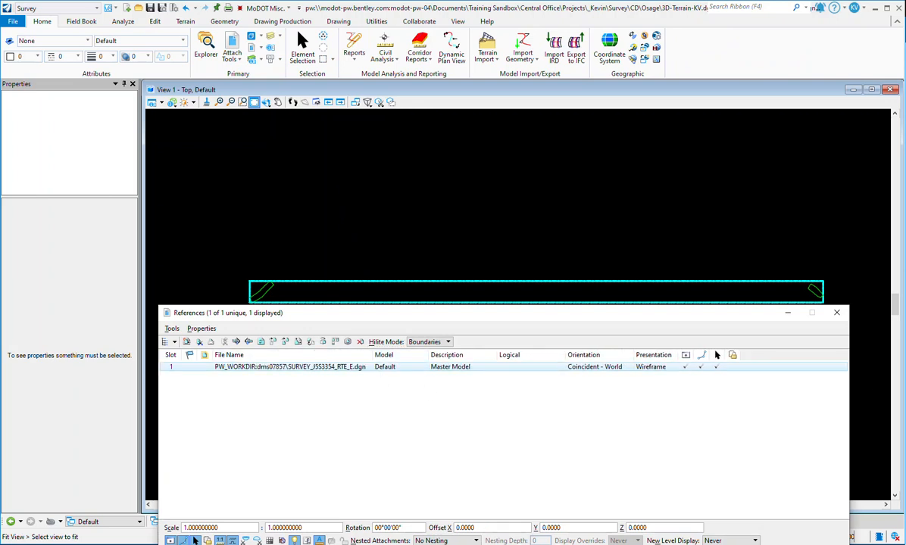
click(837, 314)
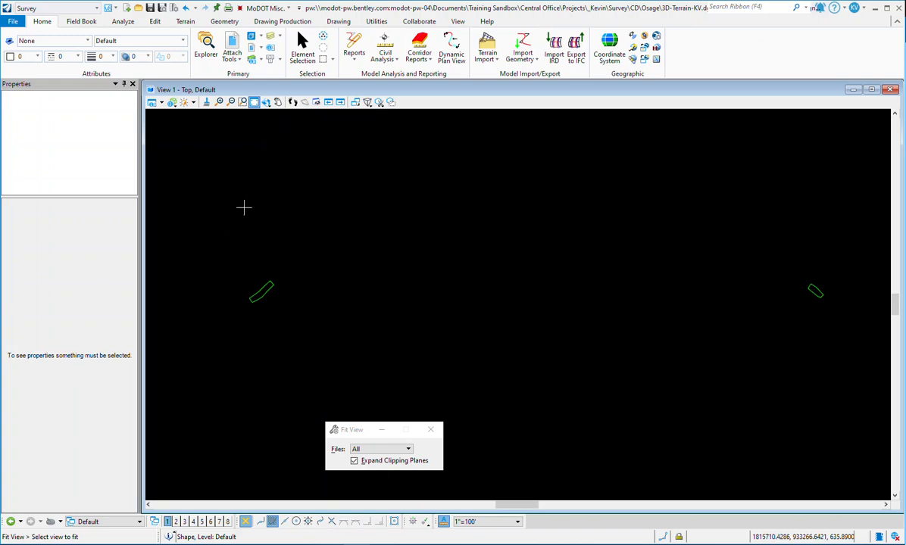
Step: Place an orthogonal block with no fill around both green terrain boundaries, leaving a generous margin on all sides
click(338, 21)
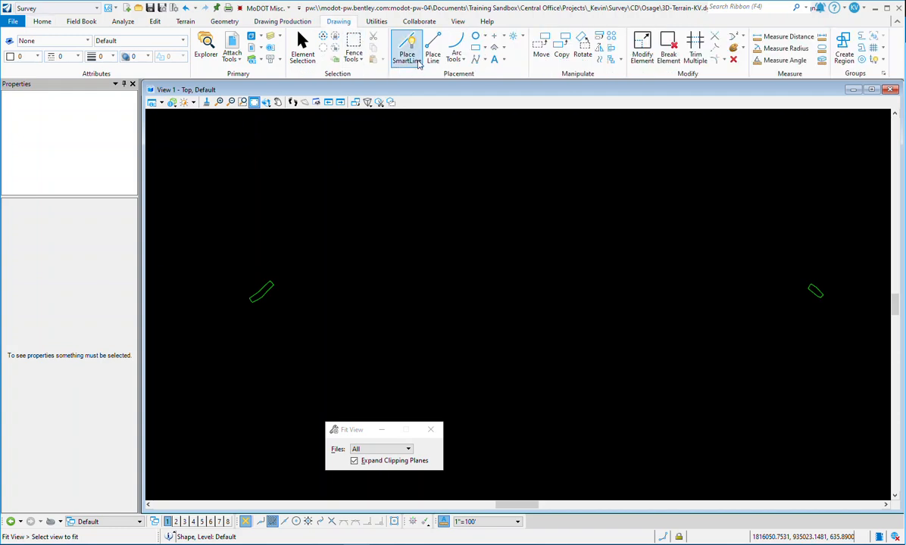
click(477, 50)
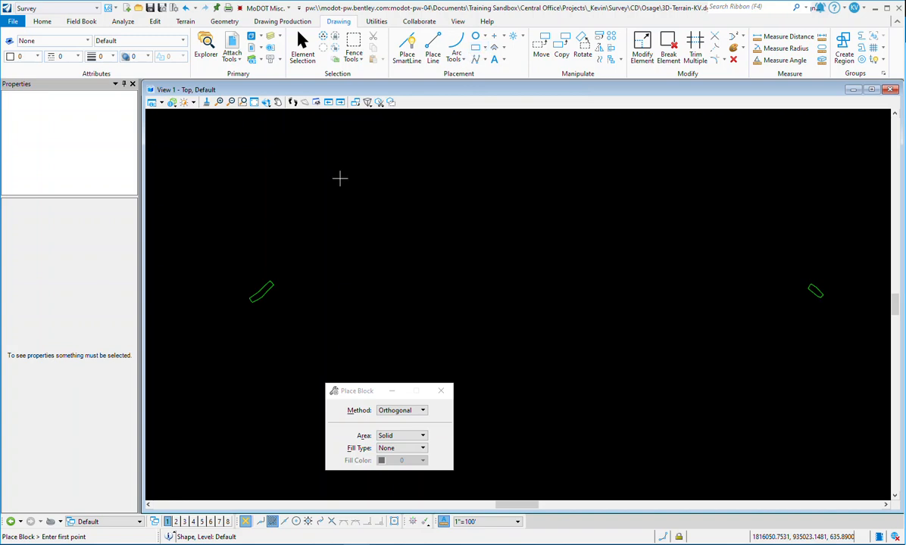
click(218, 206)
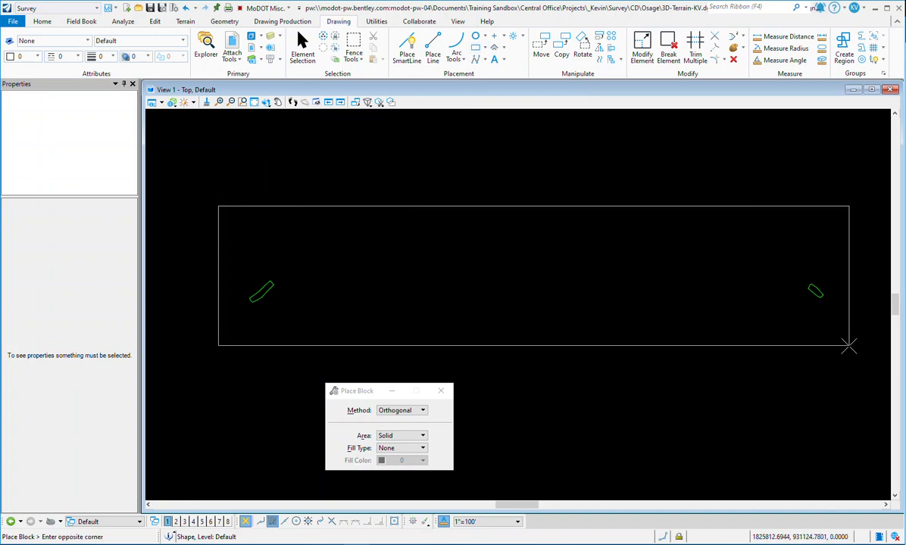
click(848, 346)
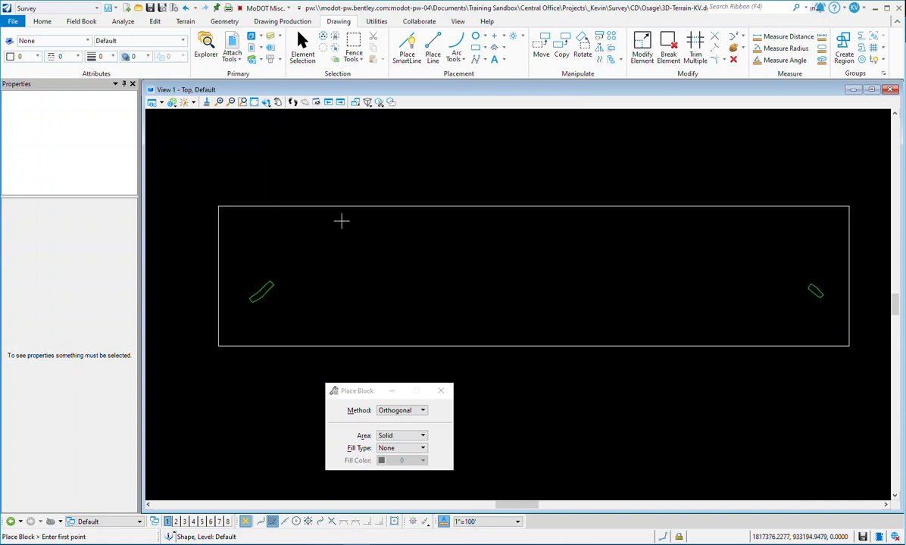
Step: Start a Create Clipped Terrain Model operation with Existing Triangles as the feature definition
click(182, 23)
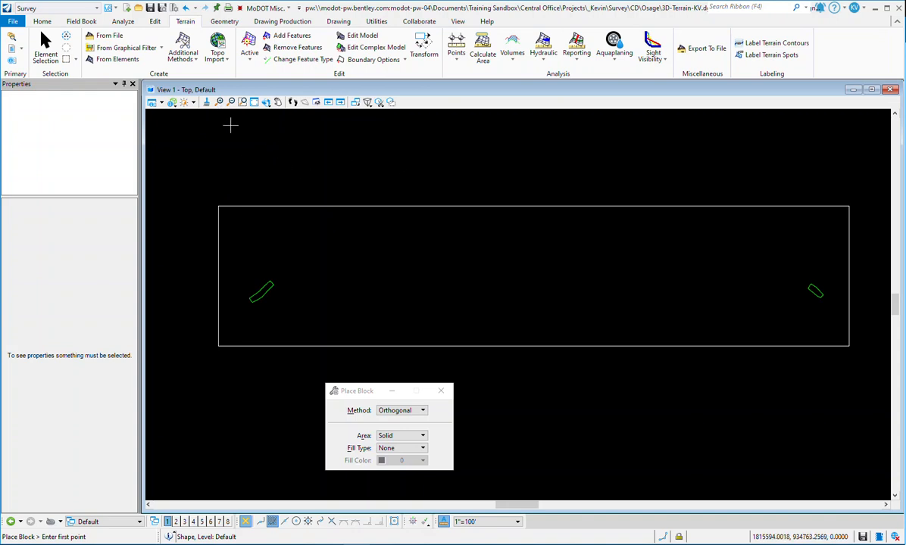
click(197, 60)
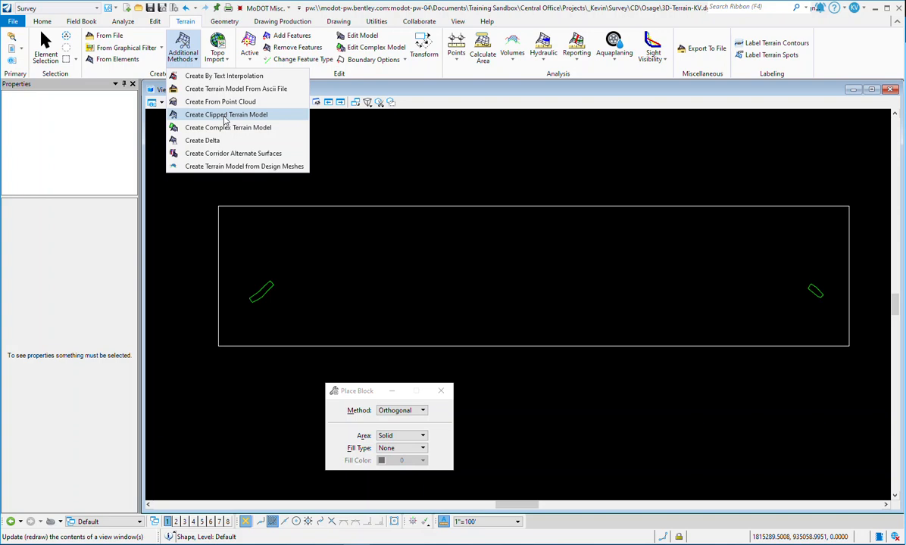
click(225, 114)
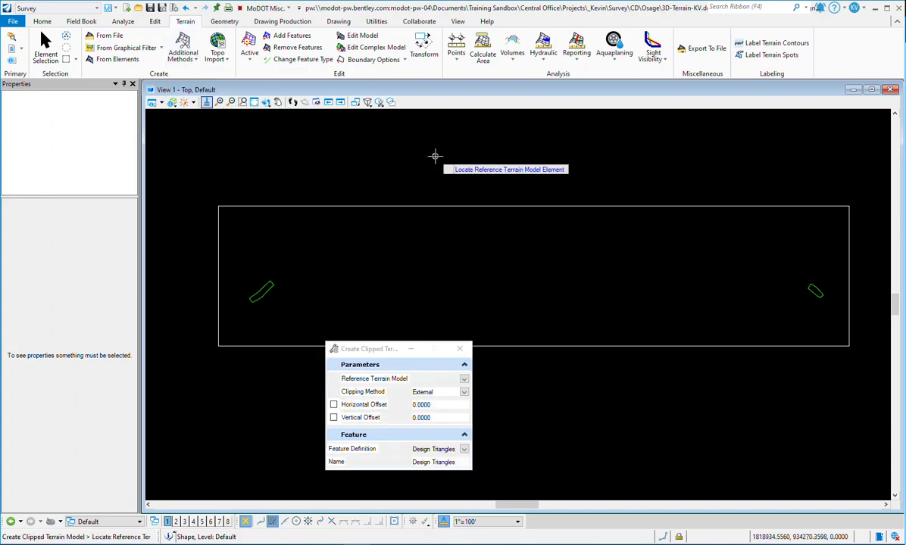
click(461, 449)
scroll(478, 531, down, 1)
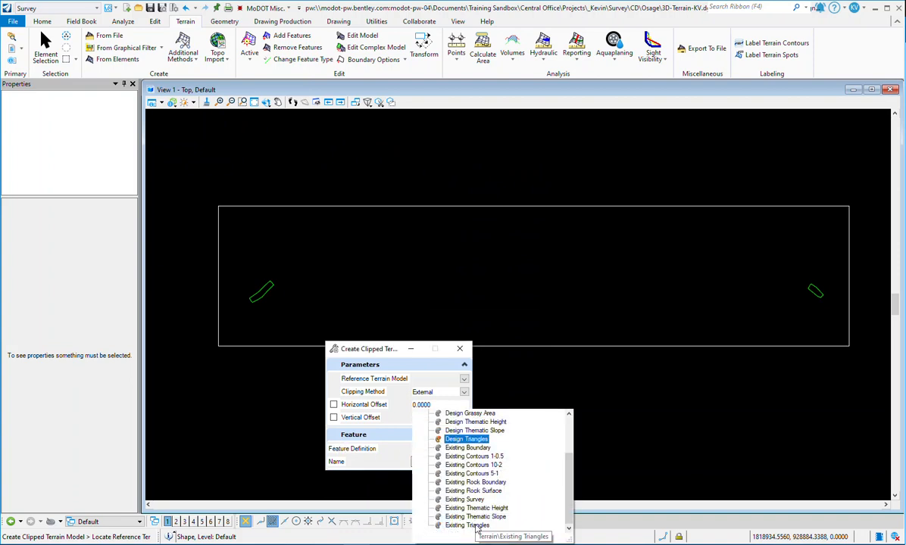
click(477, 529)
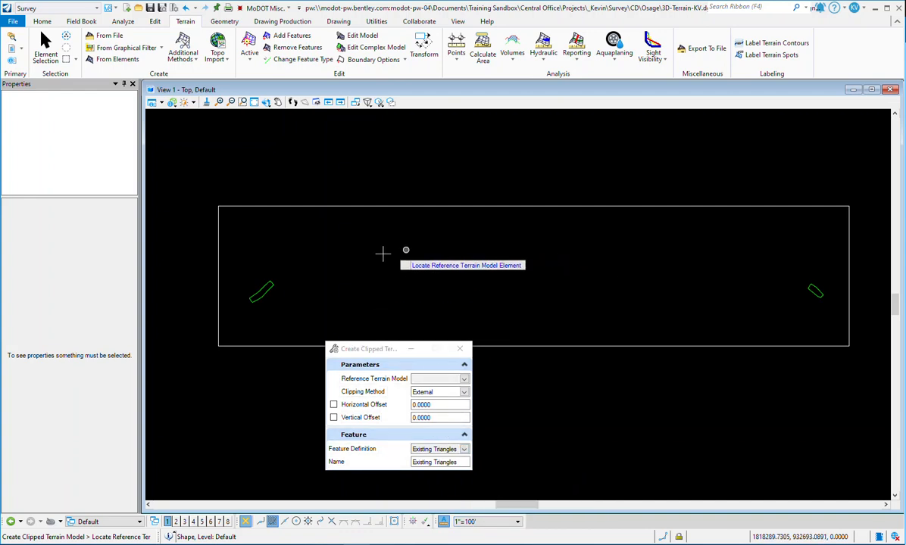
Step: Create a clipped terrain model from the western reference terrain, using the surrounding block as clipping element, External method and no offsets
click(269, 292)
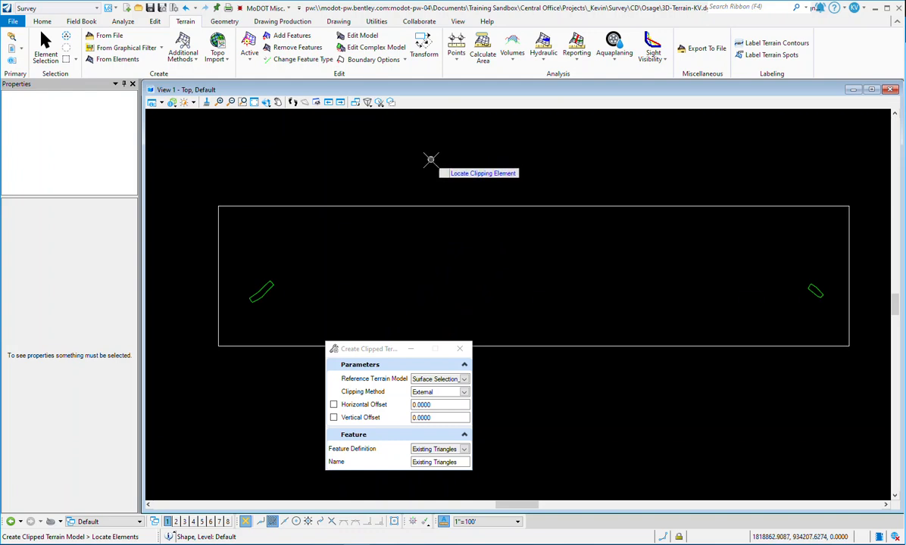
click(414, 206)
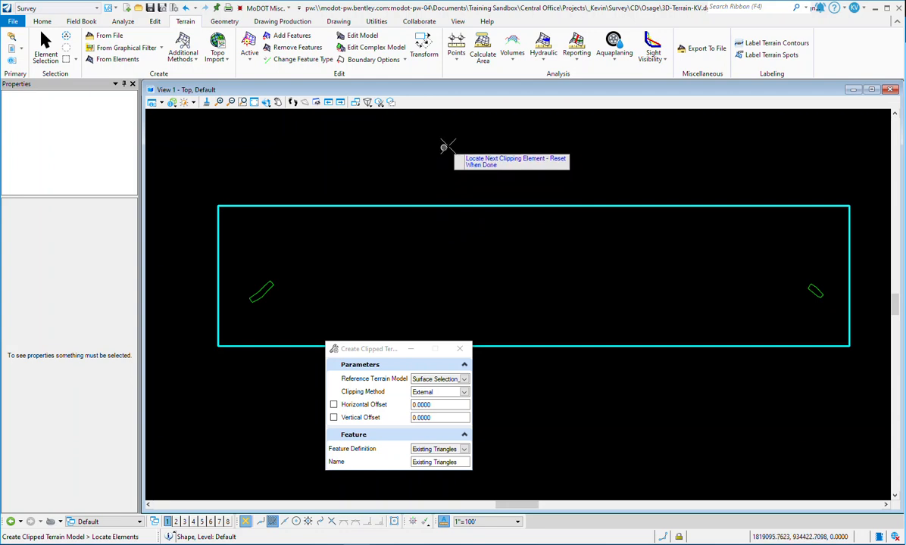
right_click(395, 153)
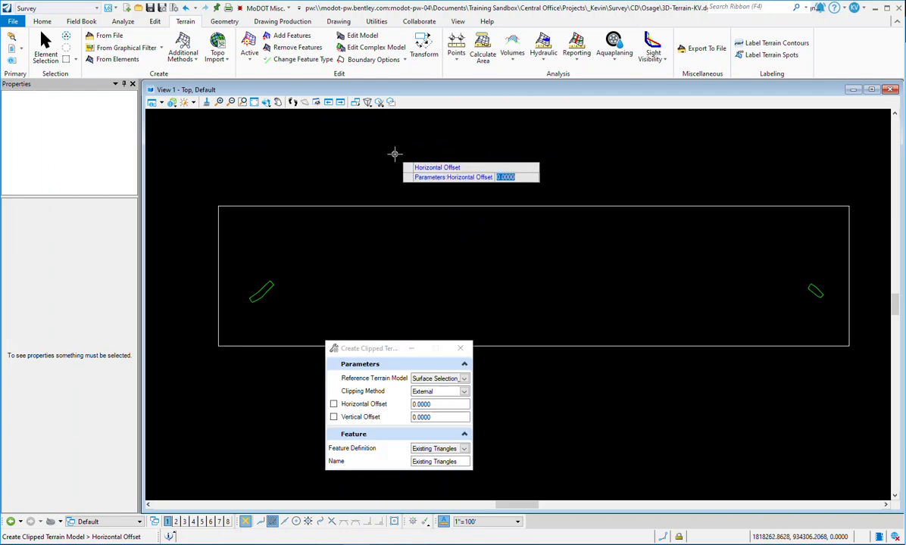
click(395, 153)
click(395, 154)
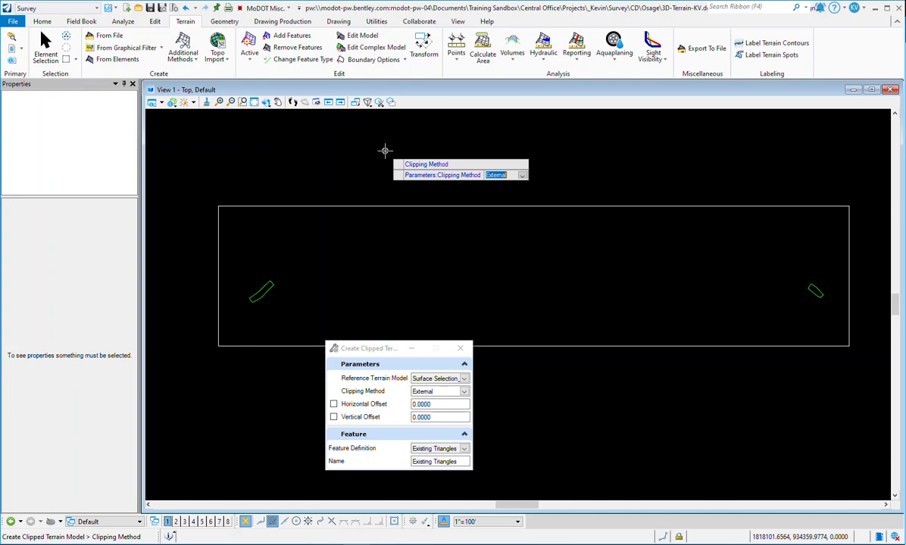
click(385, 151)
Step: Create a second clipped terrain model from the eastern reference terrain with the same block, External method and no offsets, and end the command
scroll(263, 307, up, 4)
scroll(262, 307, up, 4)
scroll(244, 285, down, 5)
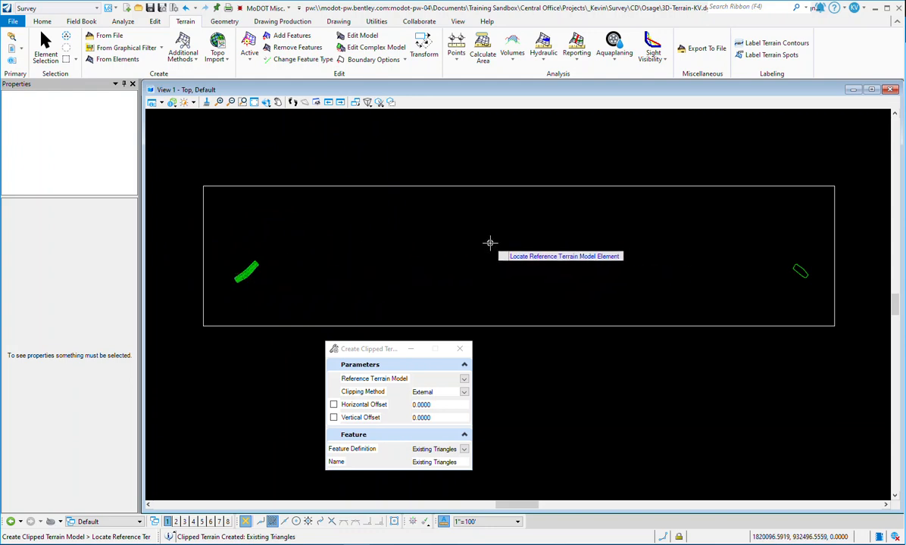
click(802, 274)
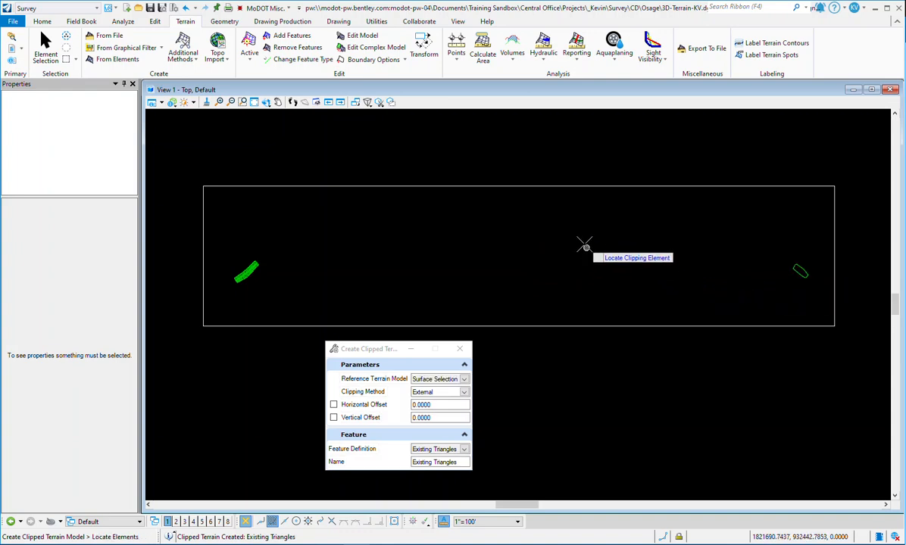
click(563, 184)
right_click(468, 138)
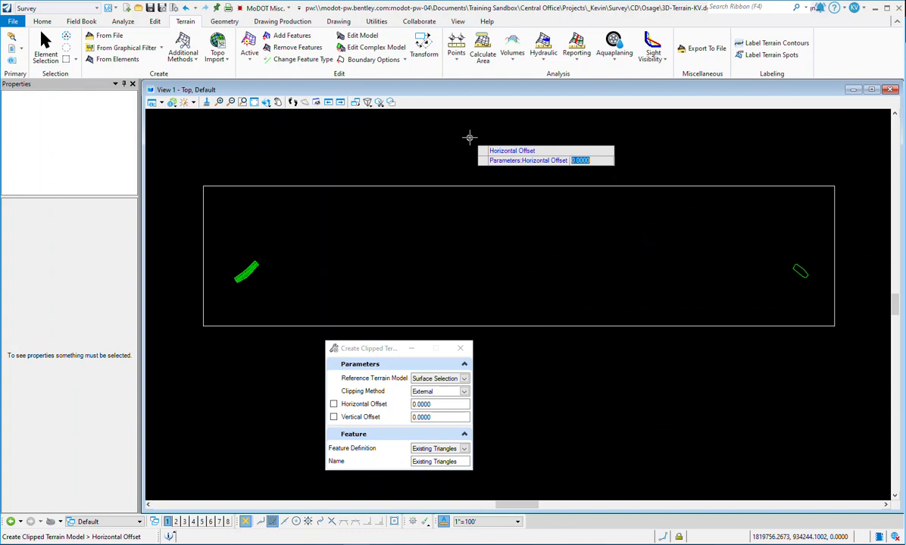
click(470, 135)
click(470, 134)
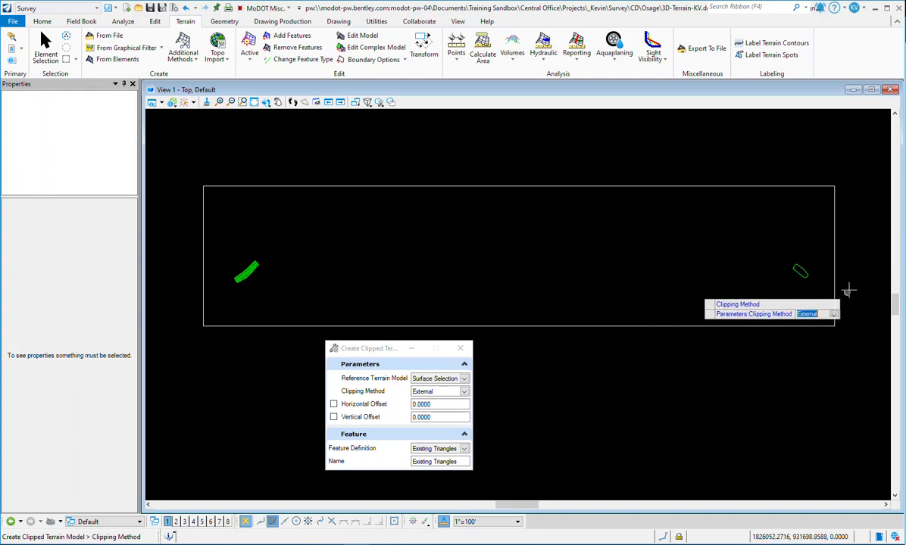
click(541, 145)
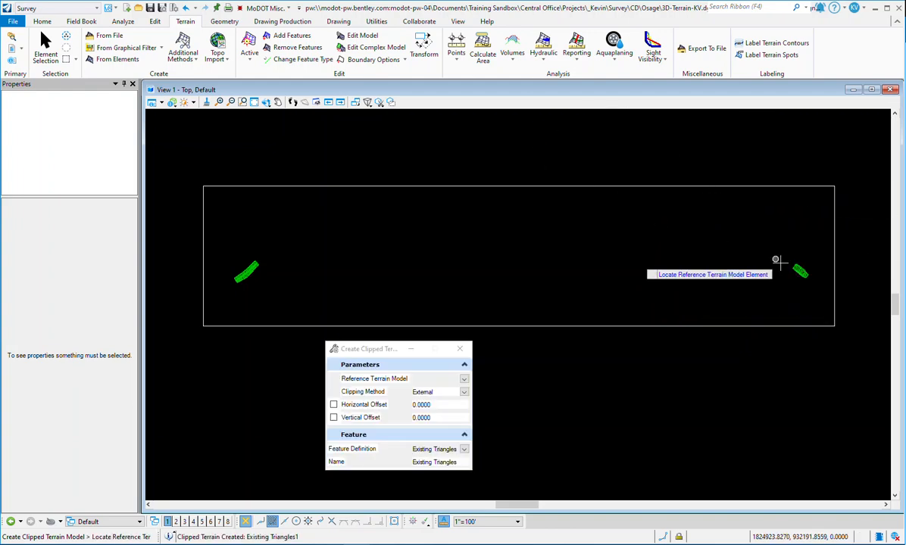
scroll(816, 278, up, 5)
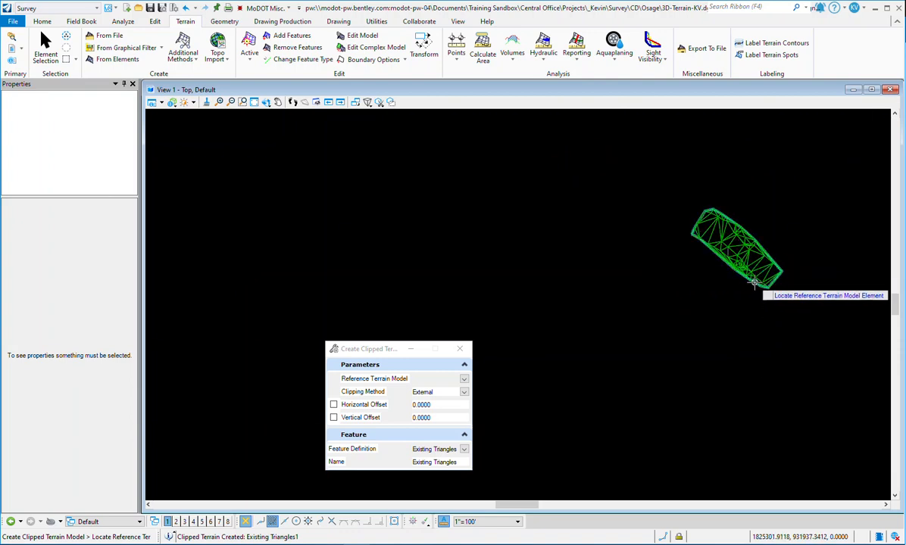
key(Escape)
Step: Delete the rectangular clipping block that surrounds the two terrain models
scroll(682, 276, down, 6)
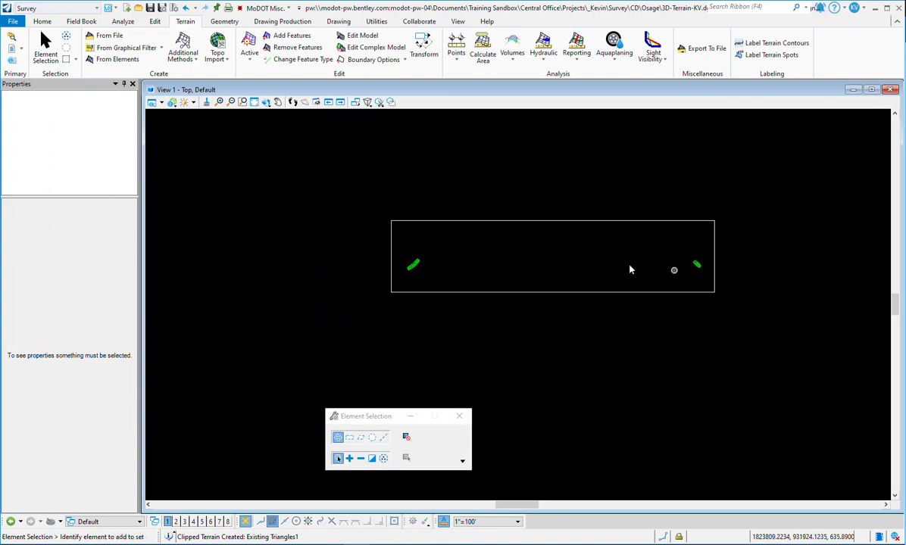
scroll(607, 266, up, 2)
scroll(520, 264, down, 1)
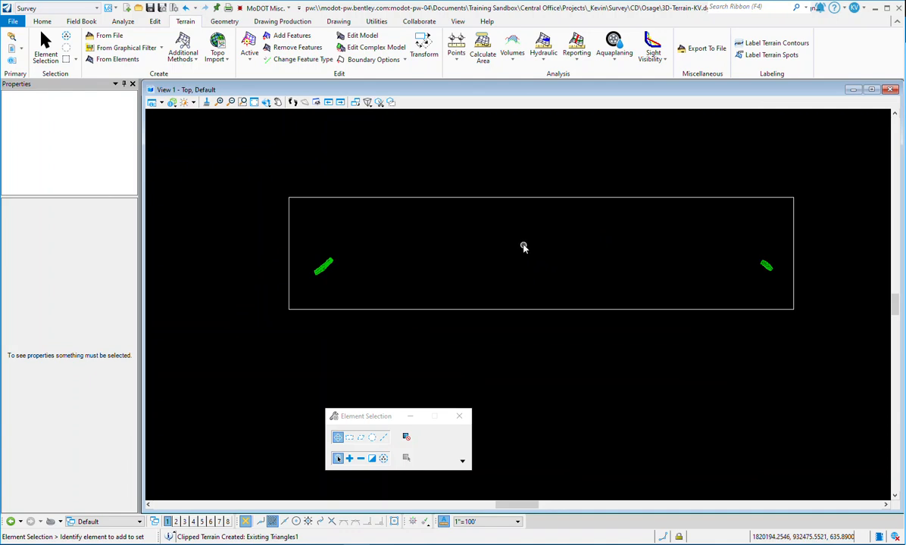
click(554, 197)
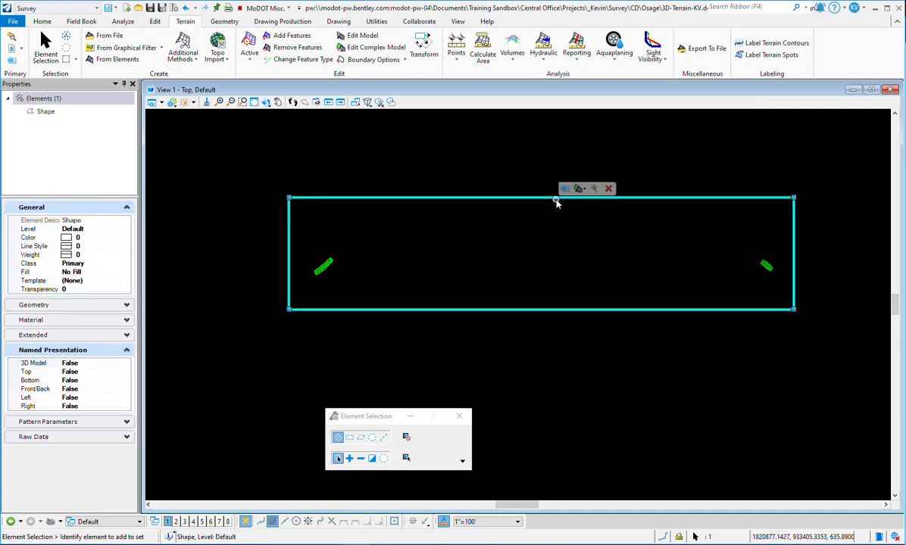
click(608, 188)
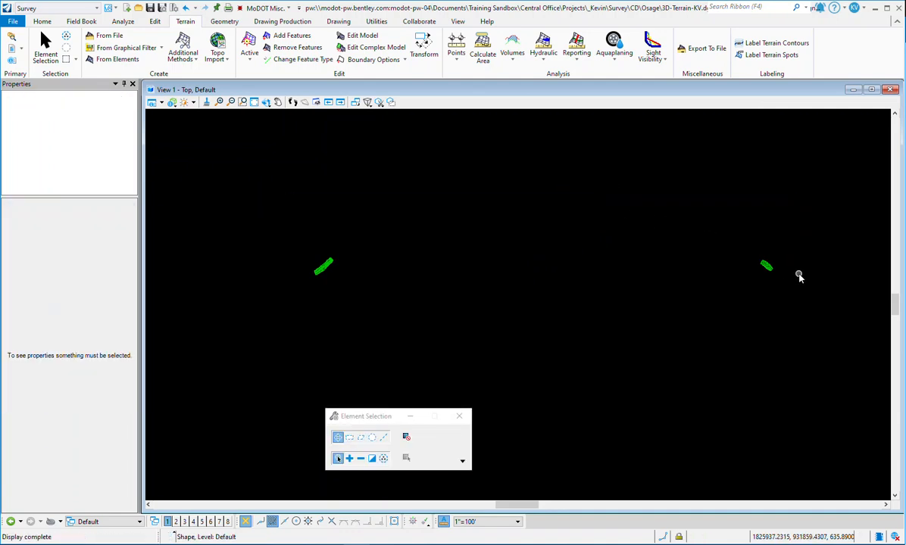
Step: Detach the reference file SURVEY_J5S3354_RTE_E.dgn from the drawing and confirm the removal
click(356, 101)
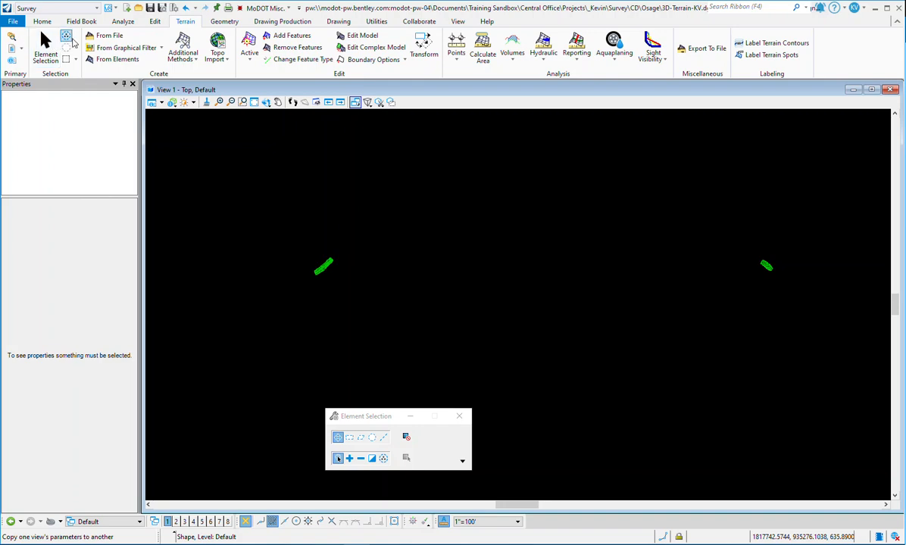
click(43, 21)
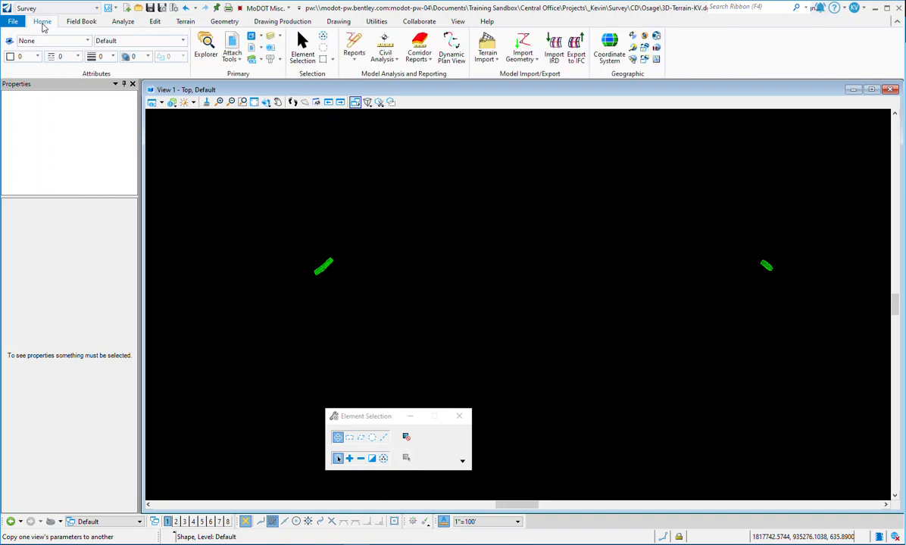
click(233, 41)
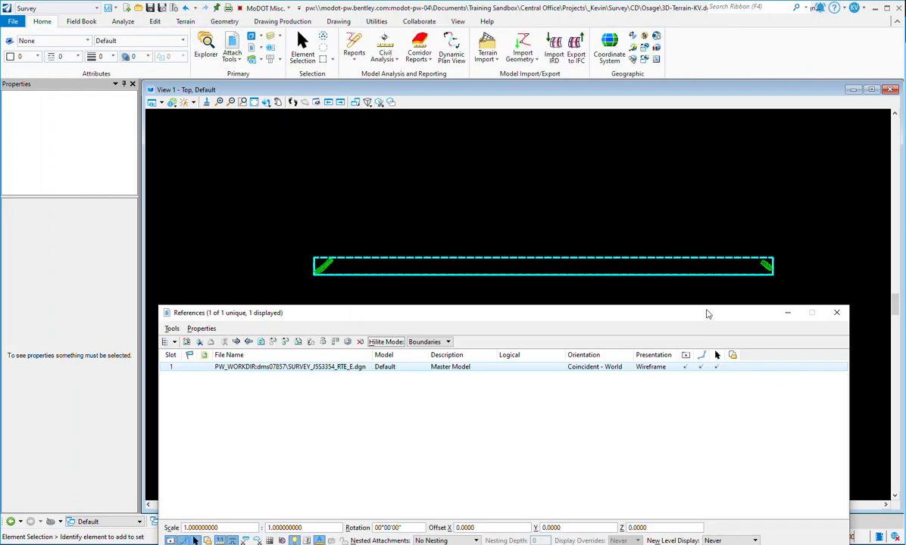
right_click(466, 367)
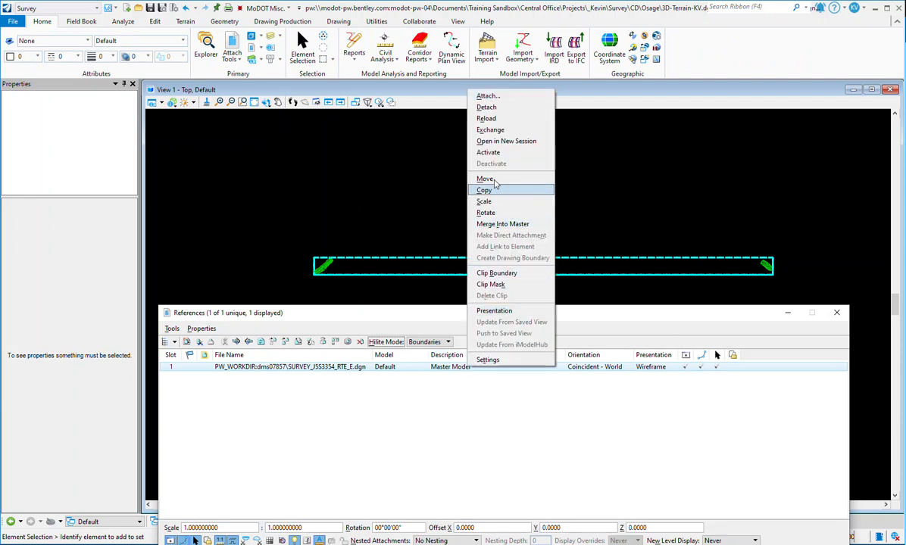
click(462, 107)
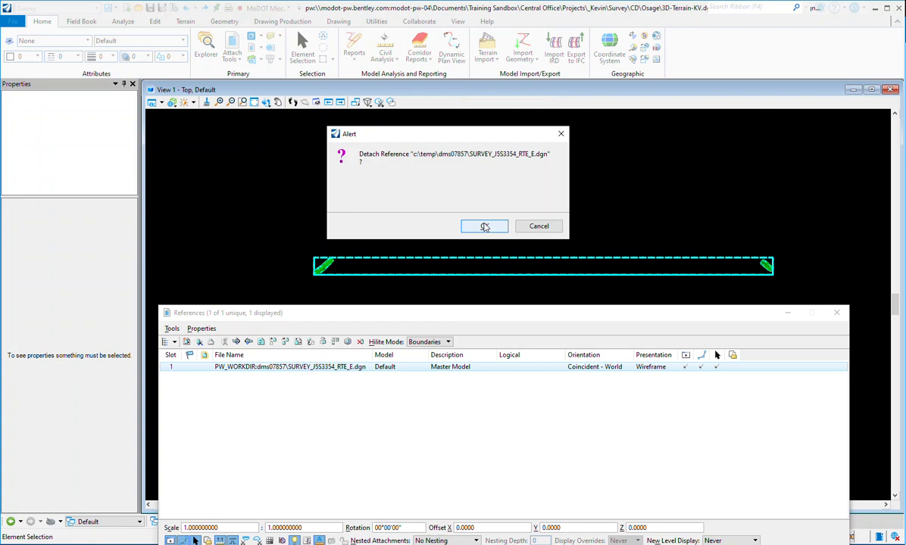
click(485, 226)
click(496, 322)
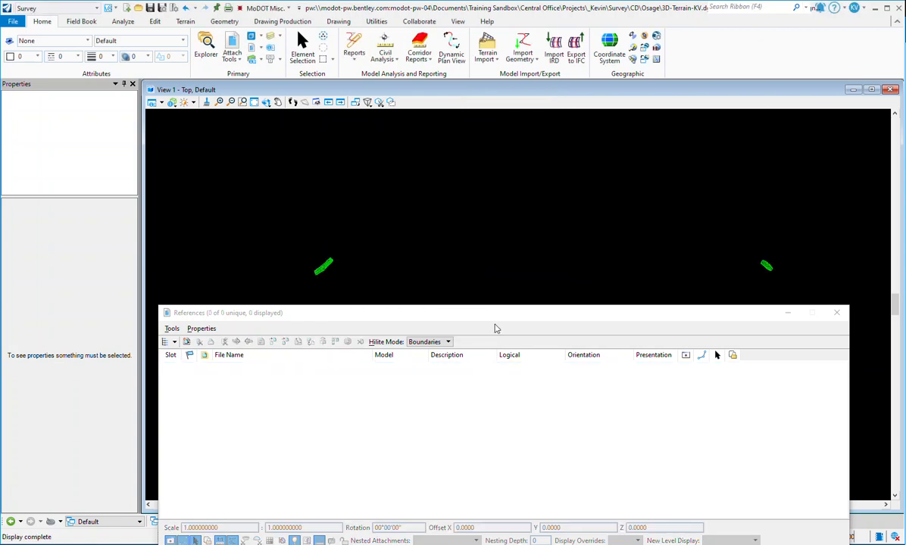
Step: Select the eastern terrain model, examine its quick properties, and clear the selection
scroll(765, 265, up, 5)
click(712, 267)
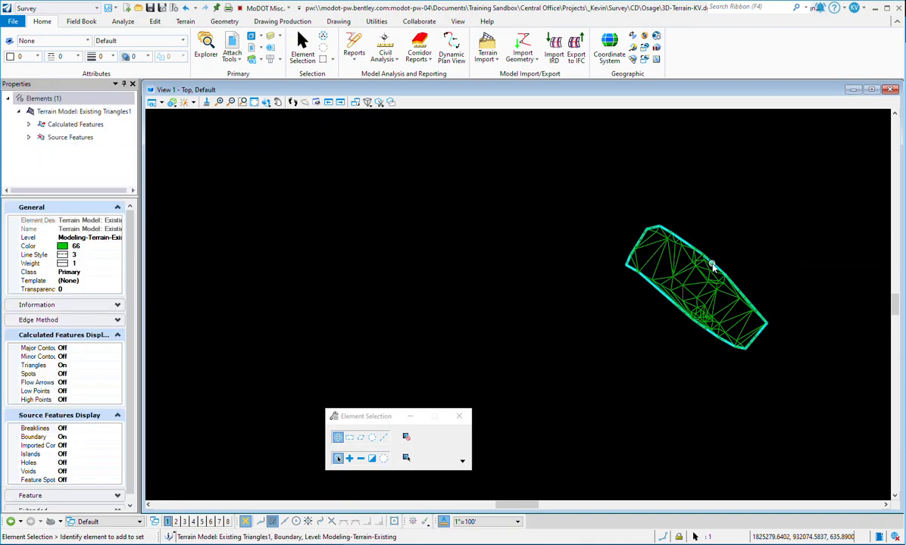
click(723, 258)
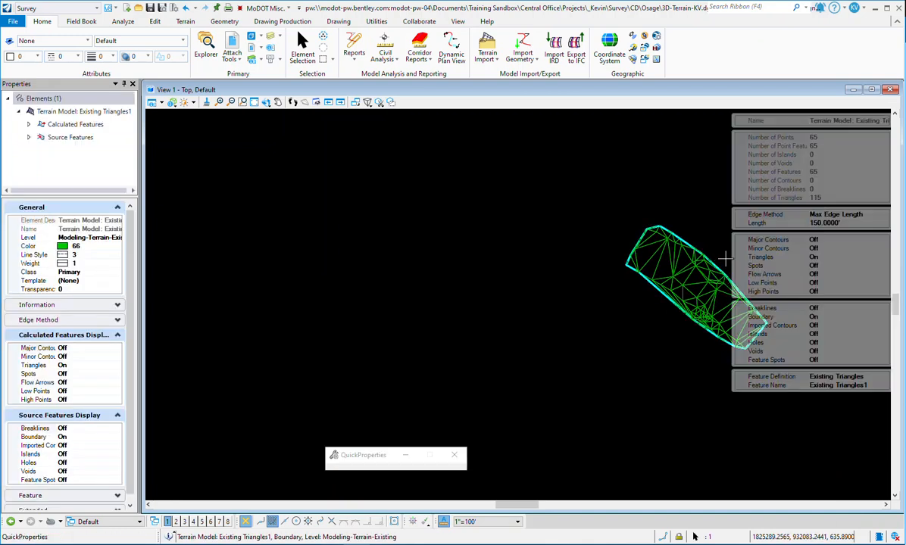
click(472, 256)
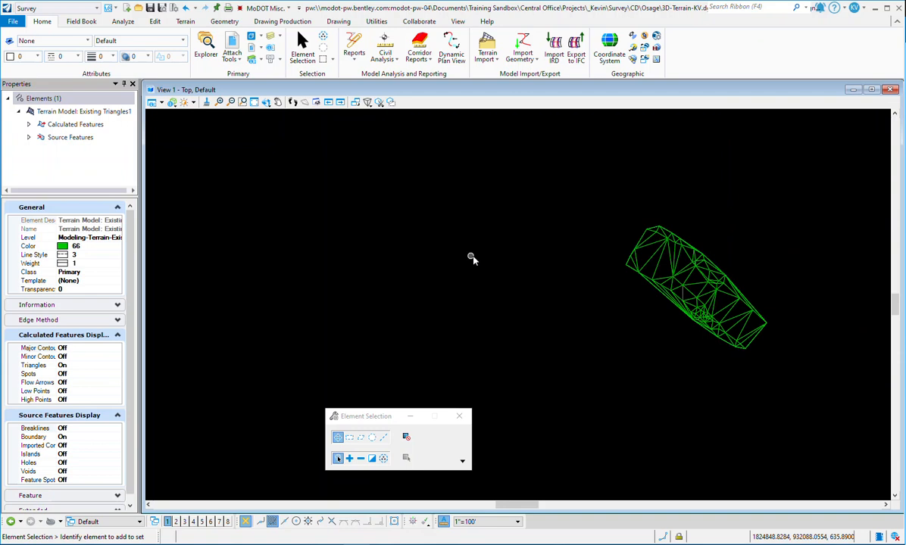
Step: Select the western terrain model to check its element properties, clear the selection, and return to an overview of both terrains
scroll(558, 256, down, 3)
scroll(756, 302, down, 4)
scroll(500, 288, up, 5)
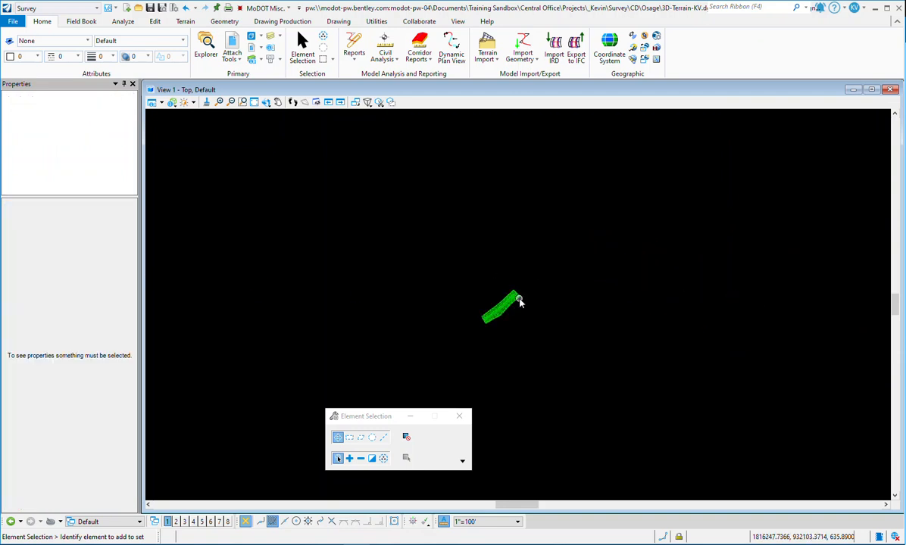
click(511, 306)
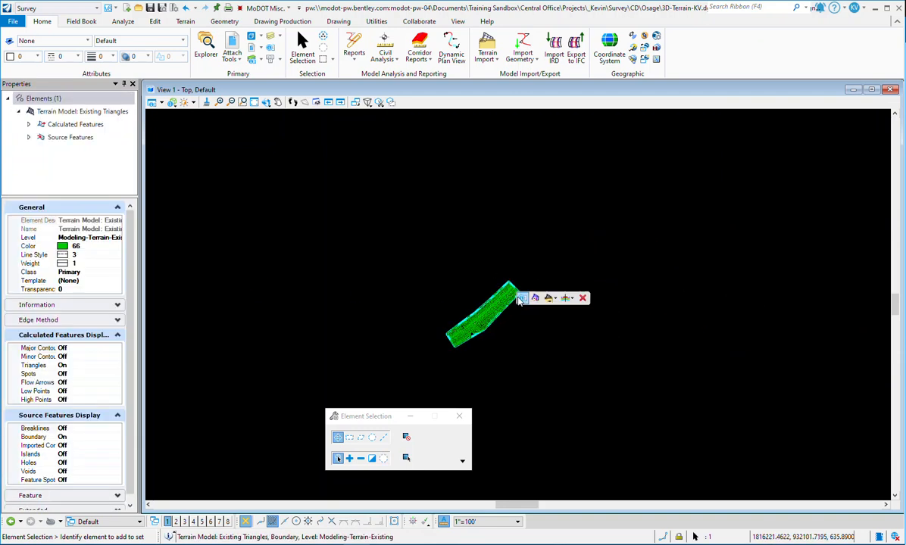
click(731, 309)
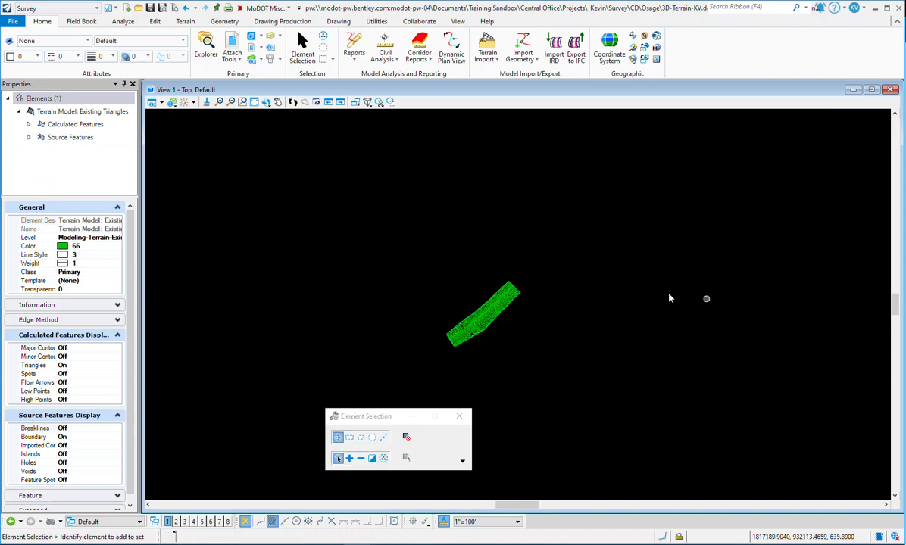
scroll(331, 240, down, 4)
scroll(525, 276, down, 3)
scroll(624, 274, up, 2)
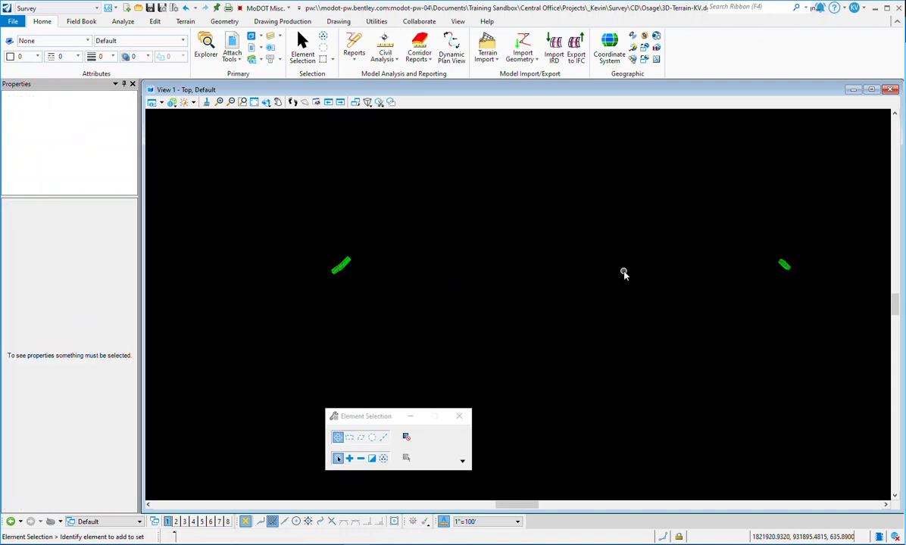